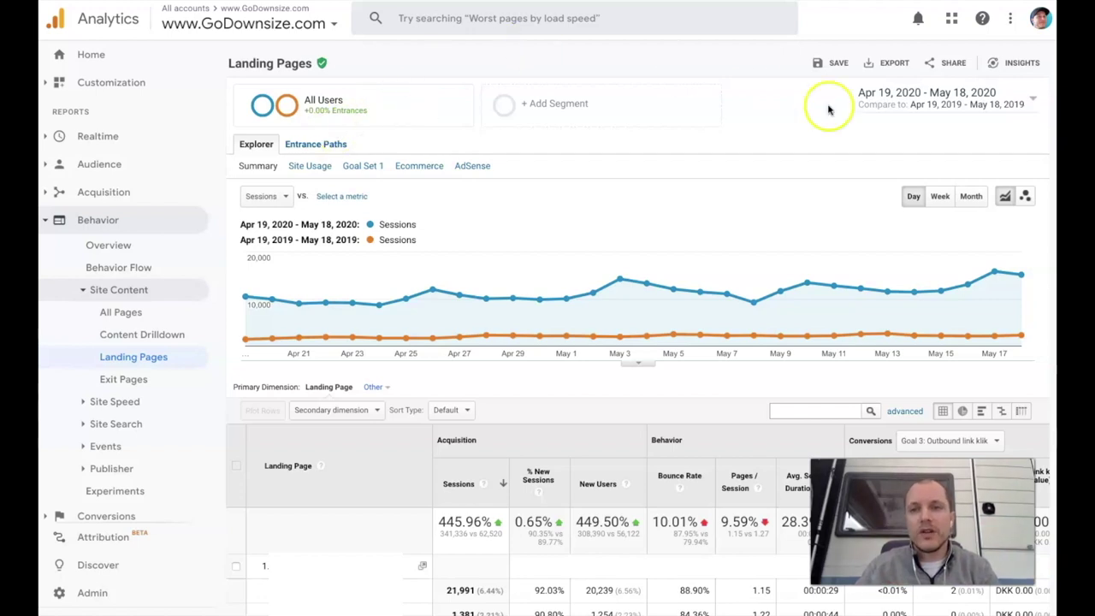
Compare Apr 19 – May 18, 2020 against the previous year, then open the segment list.
left_click(1034, 101)
left_click(954, 160)
left_click(960, 175)
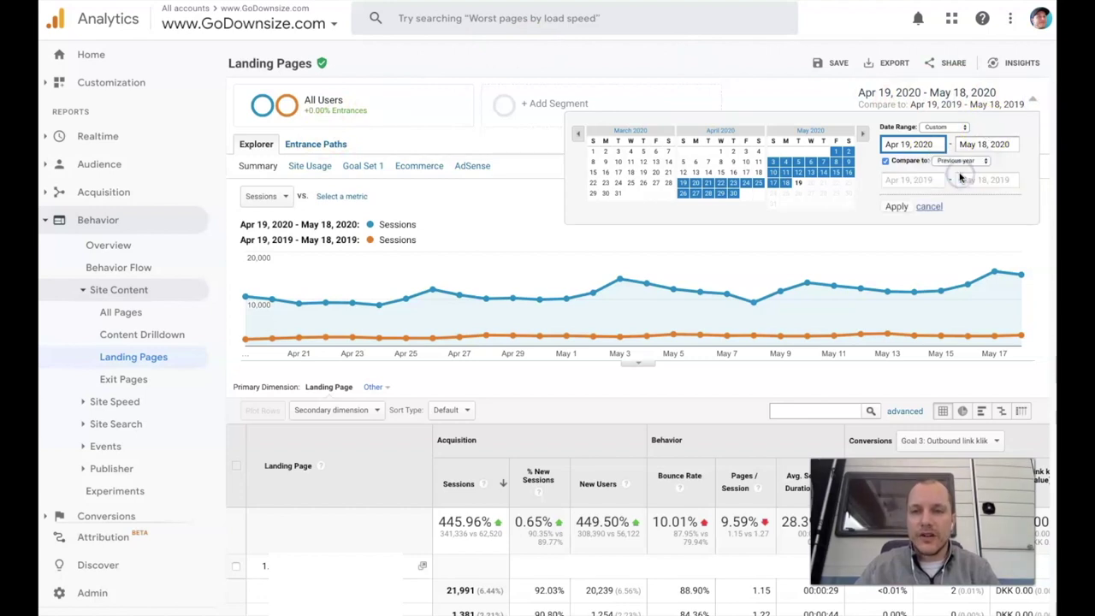
left_click(897, 206)
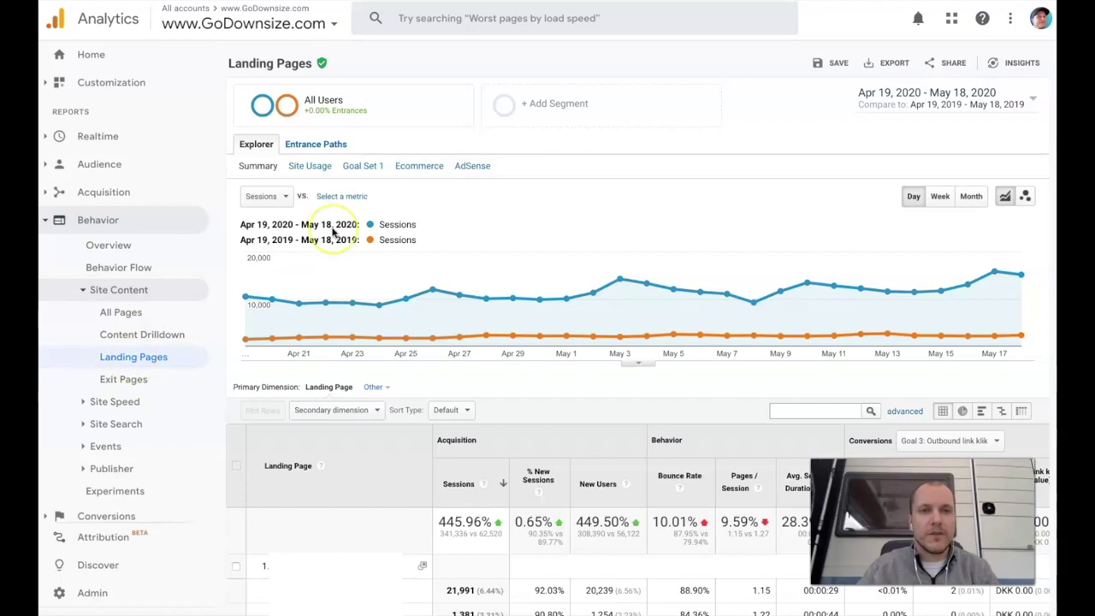
left_click(387, 107)
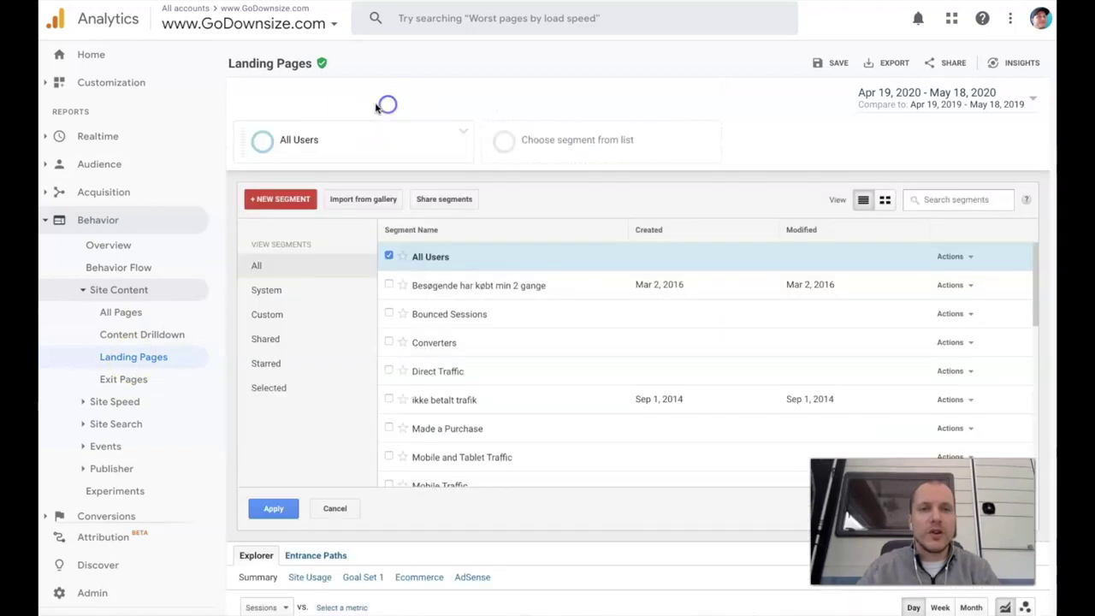
Swap the All Users segment for Organic Traffic on the Landing Pages report.
left_click(388, 257)
scroll(453, 291, "down", 4)
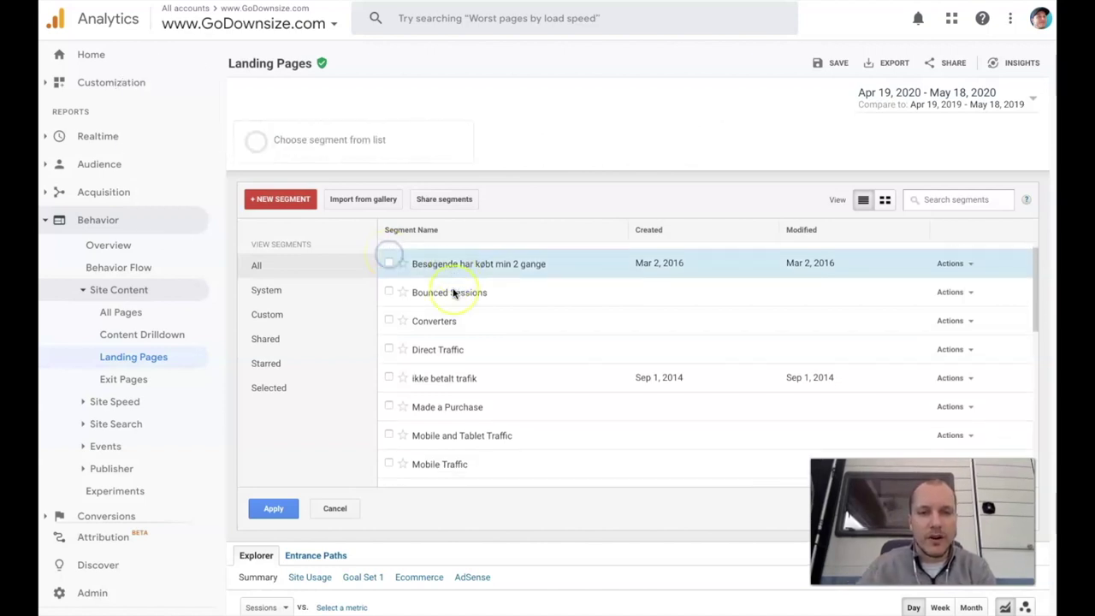
scroll(453, 292, "down", 3)
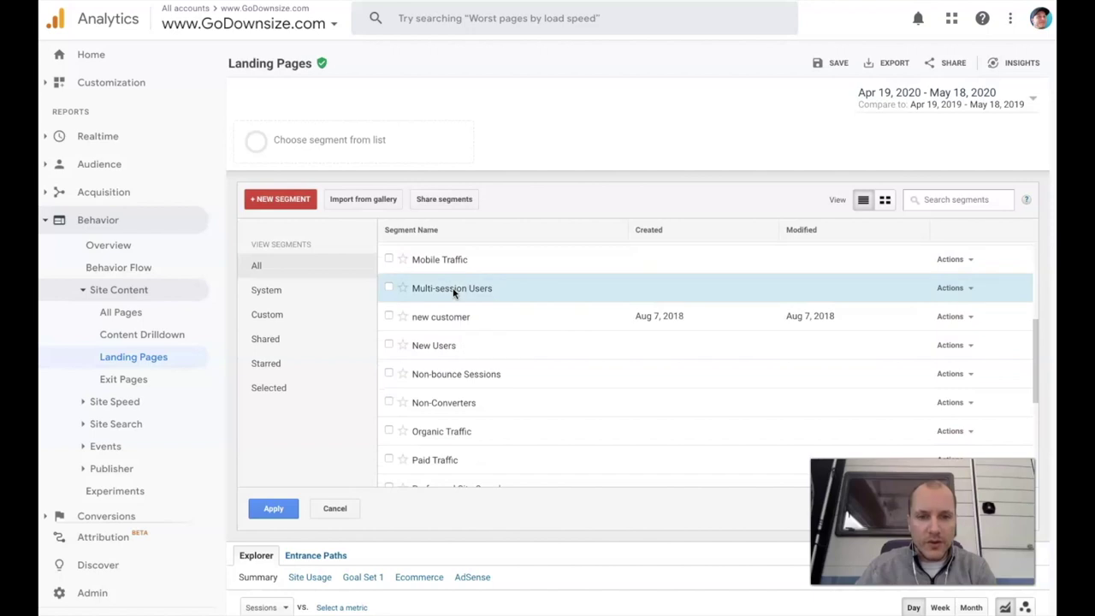
left_click(390, 432)
left_click(272, 508)
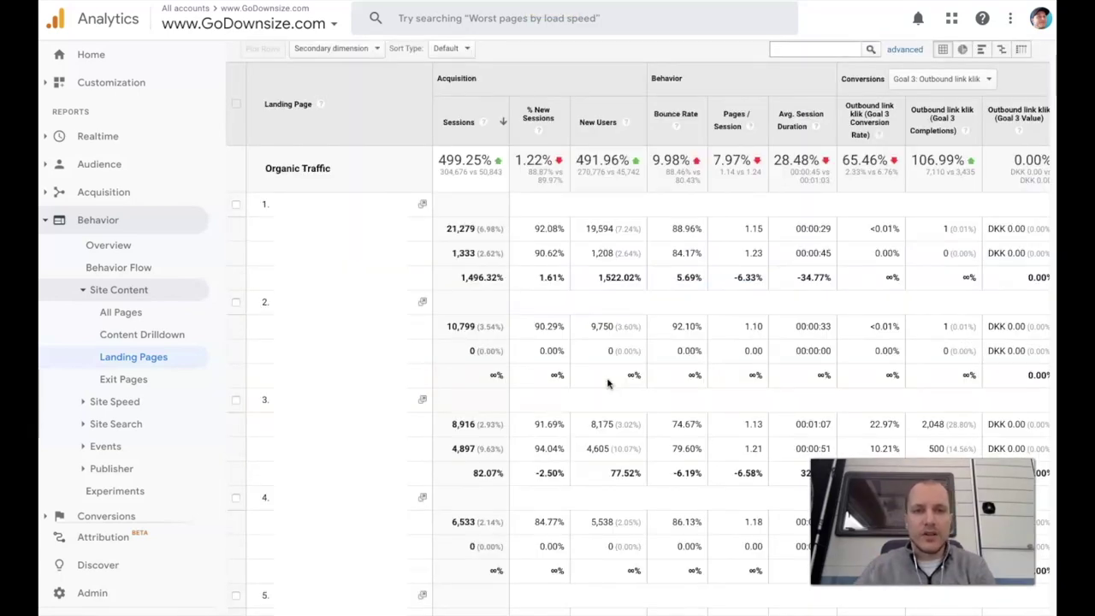
left_click(454, 126)
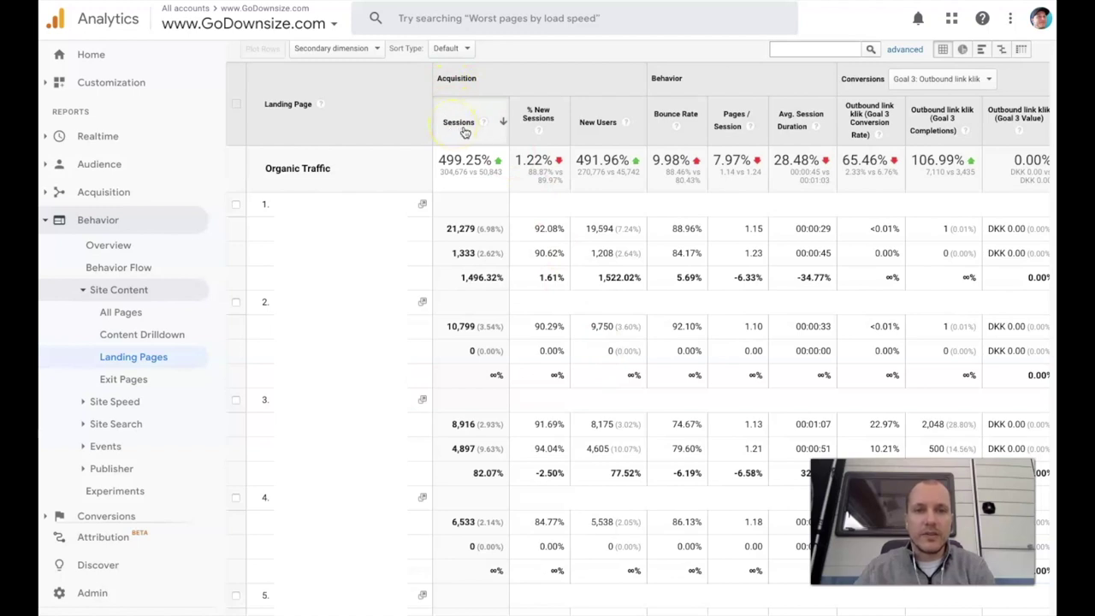
left_click(464, 125)
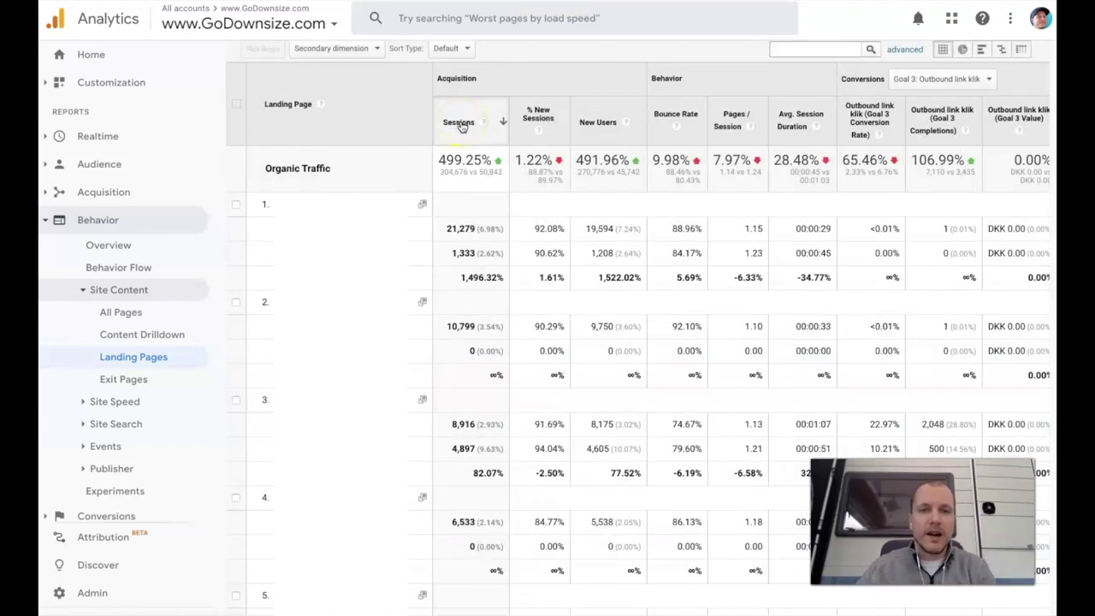
left_click(464, 125)
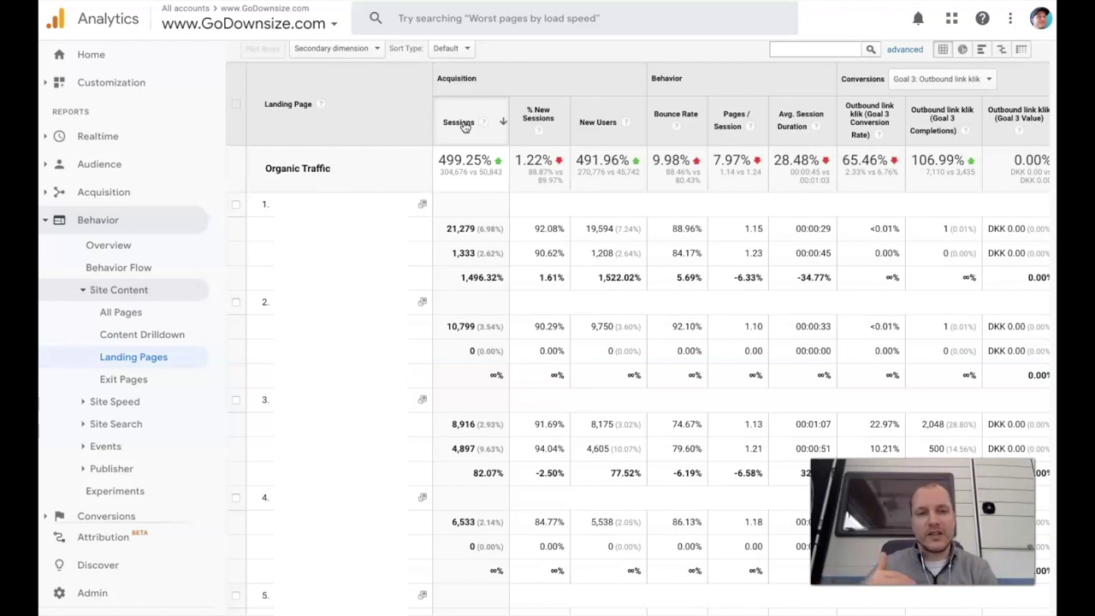
left_click(467, 238)
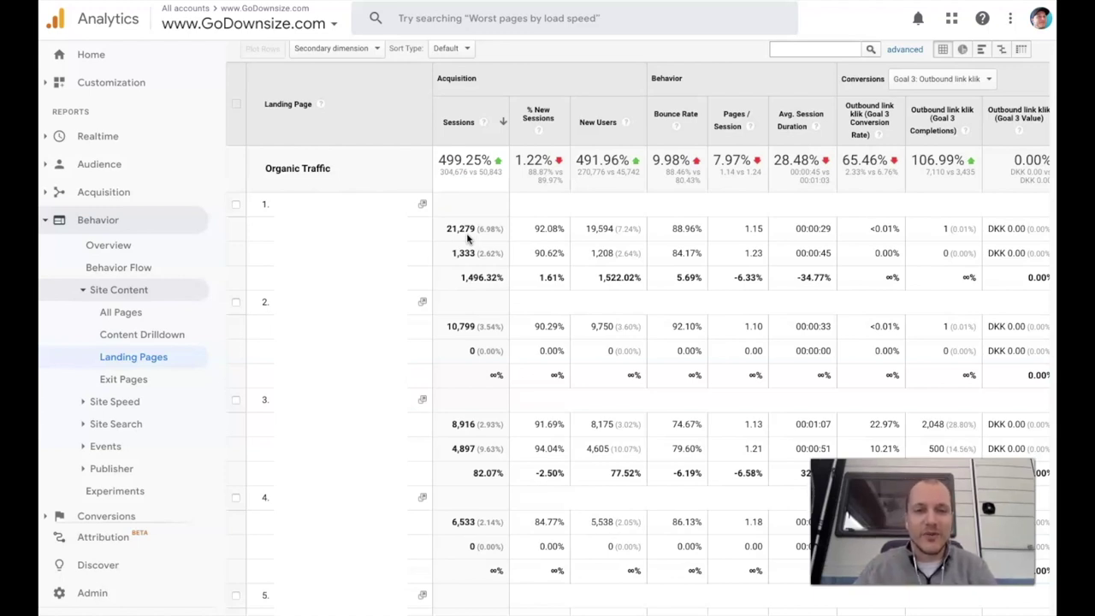
left_click(466, 329)
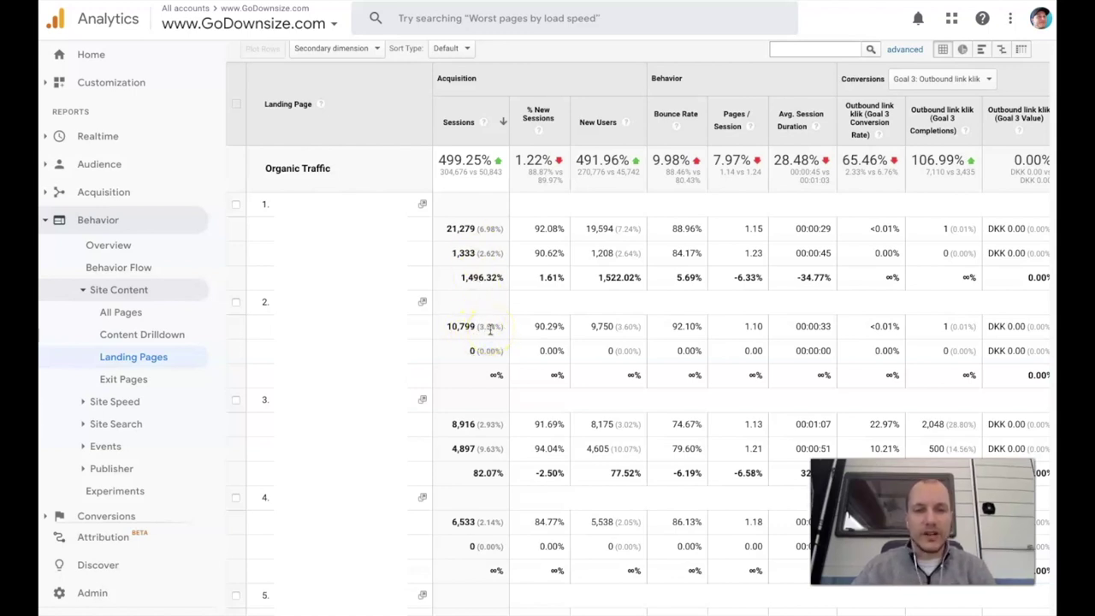
left_click(479, 250)
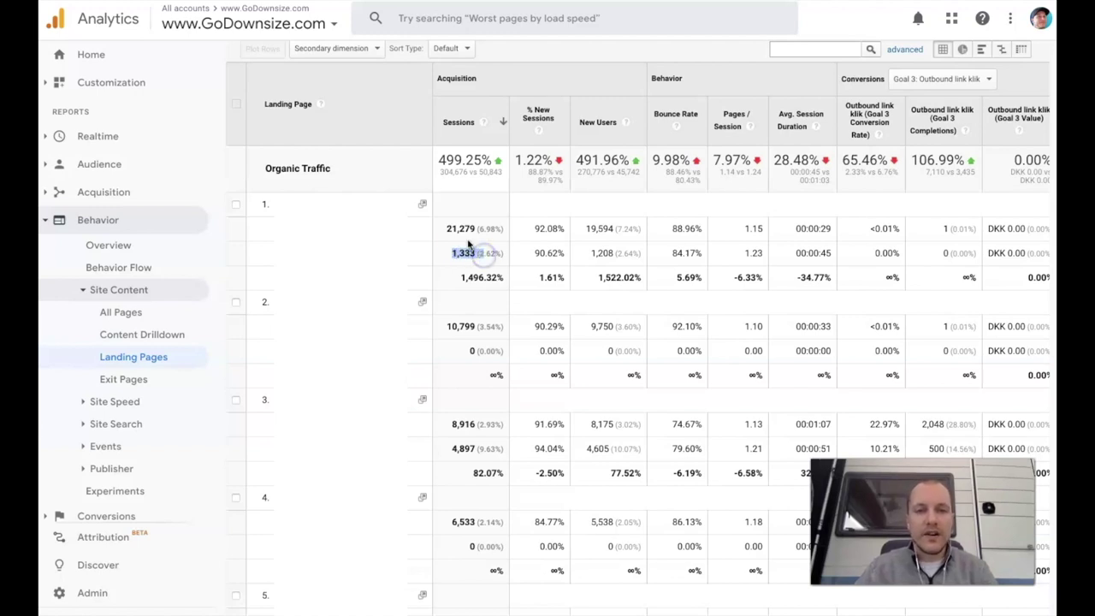
left_click(461, 252)
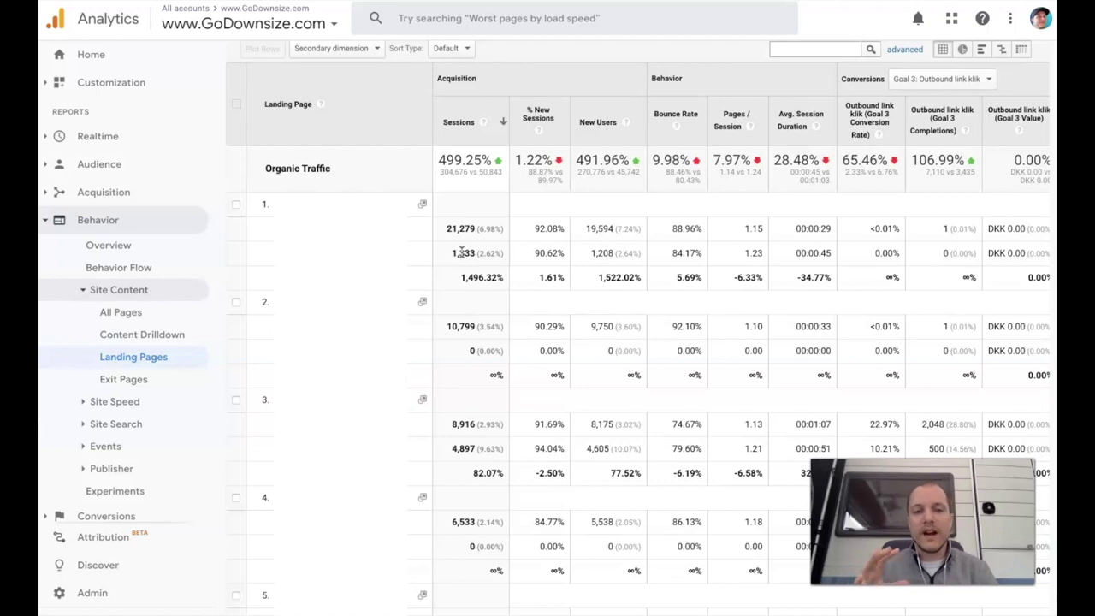
left_click(477, 273)
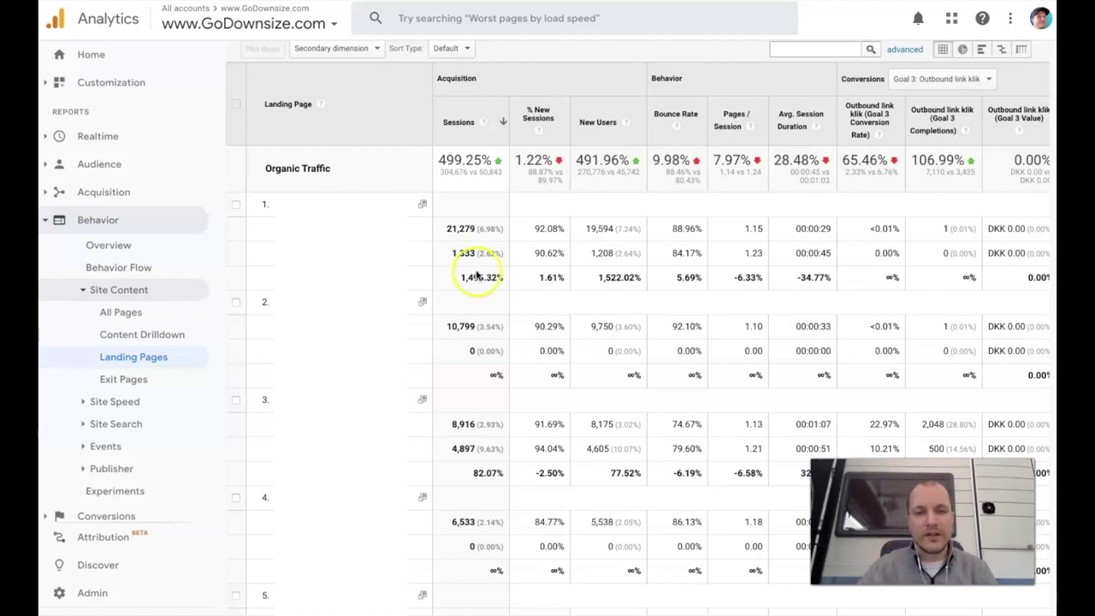
scroll(503, 363, "down", 3)
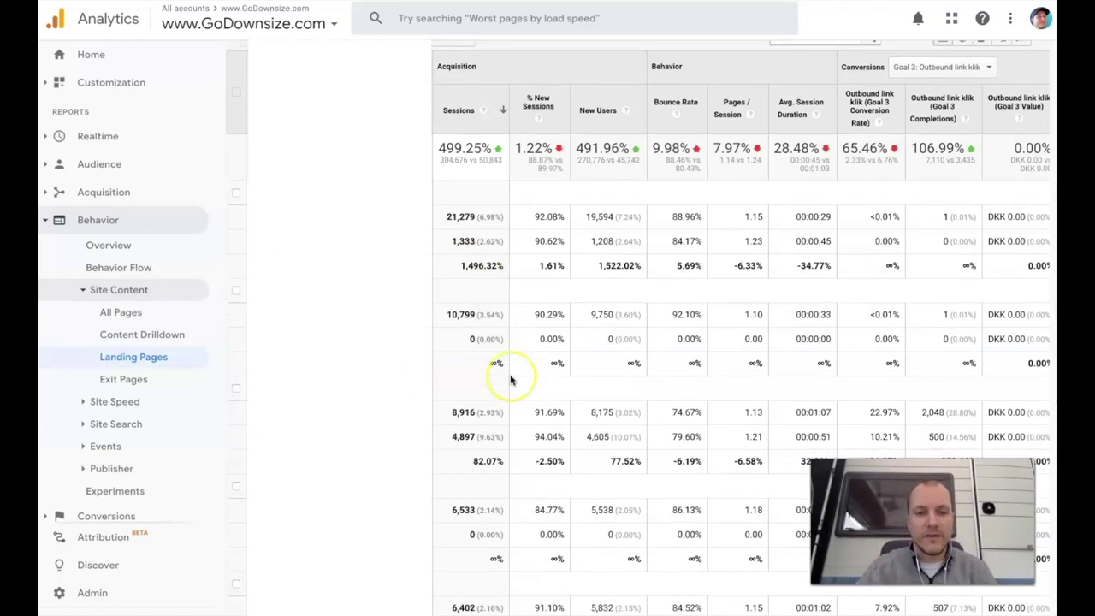
scroll(511, 380, "down", 10)
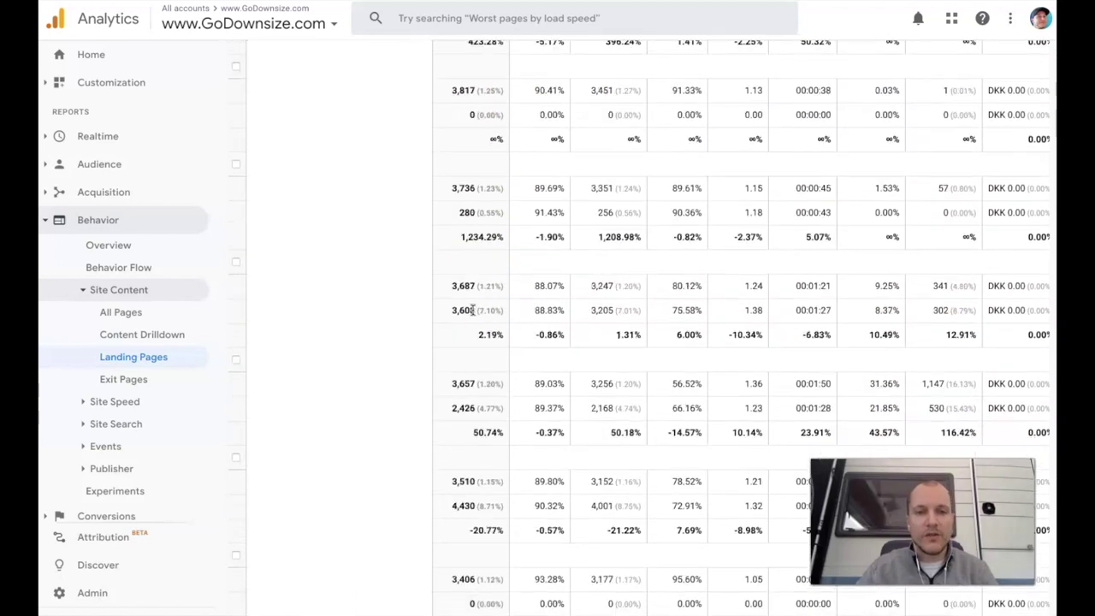
scroll(473, 311, "down", 3)
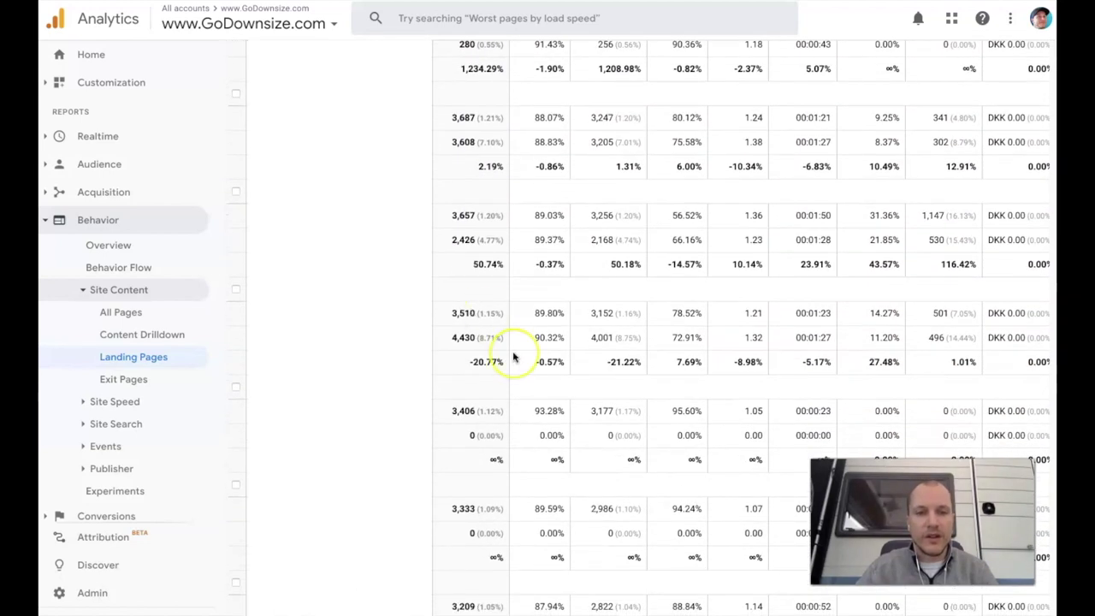
scroll(514, 358, "down", 15)
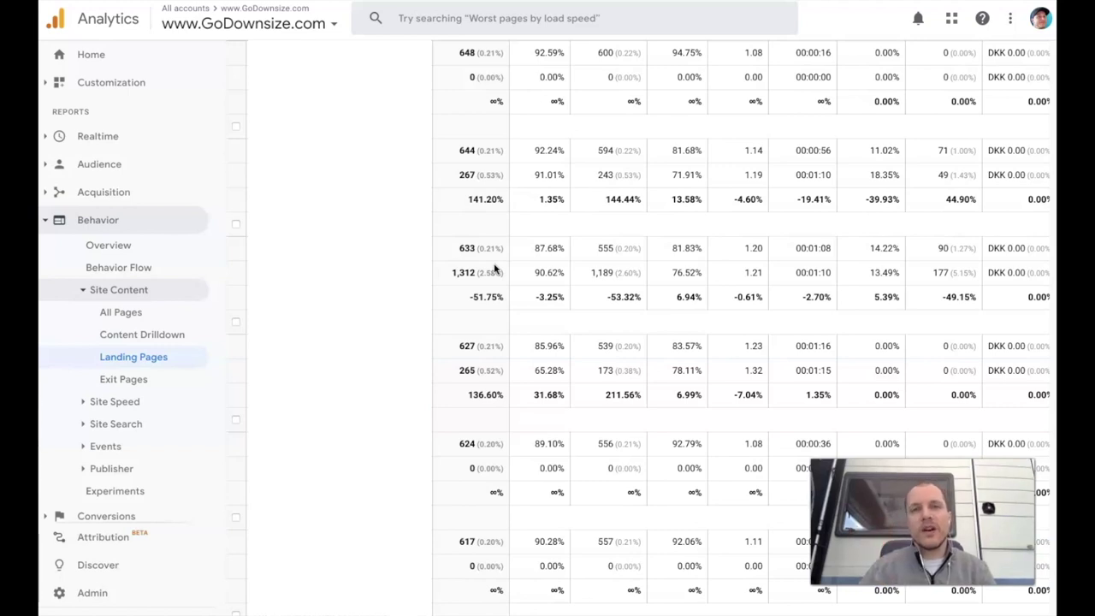
Add an advanced table filter keeping only landing pages with Sessions greater than 100.
scroll(494, 269, "up", 15)
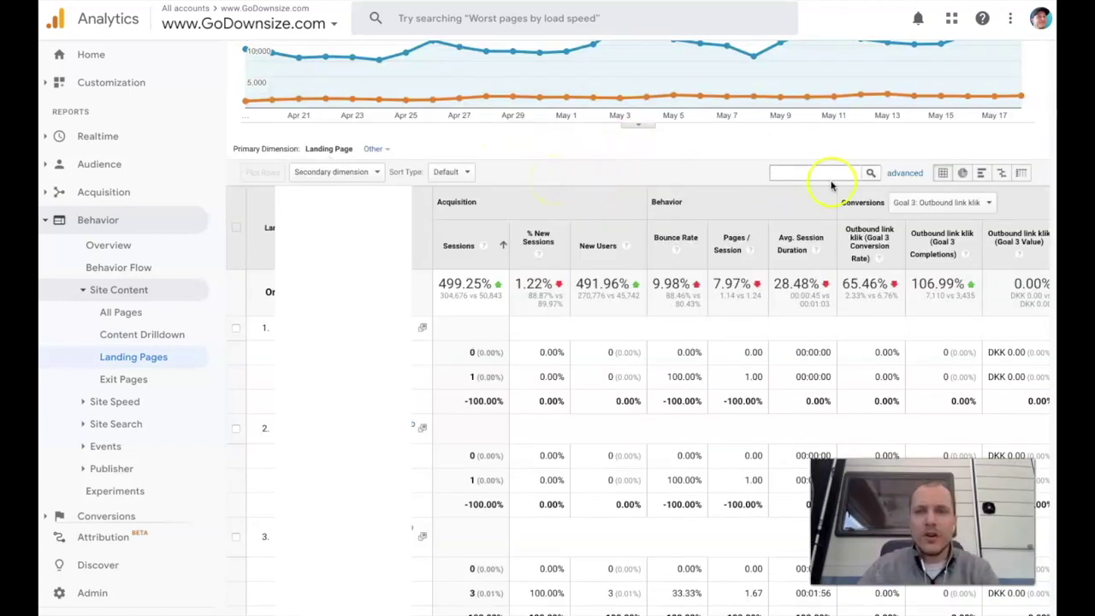
left_click(904, 171)
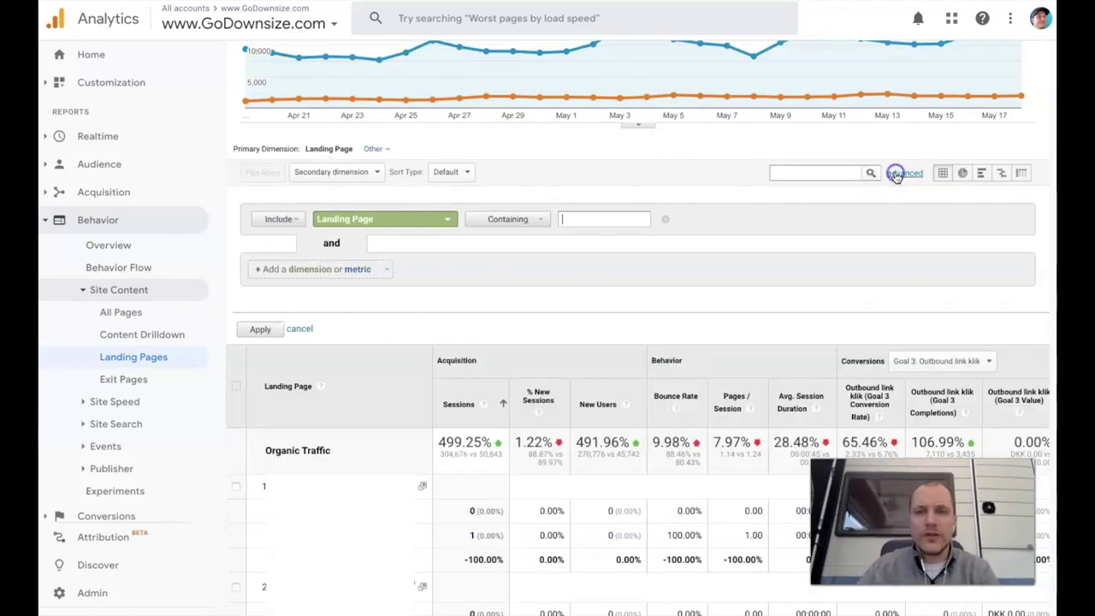
left_click(448, 218)
type("sess")
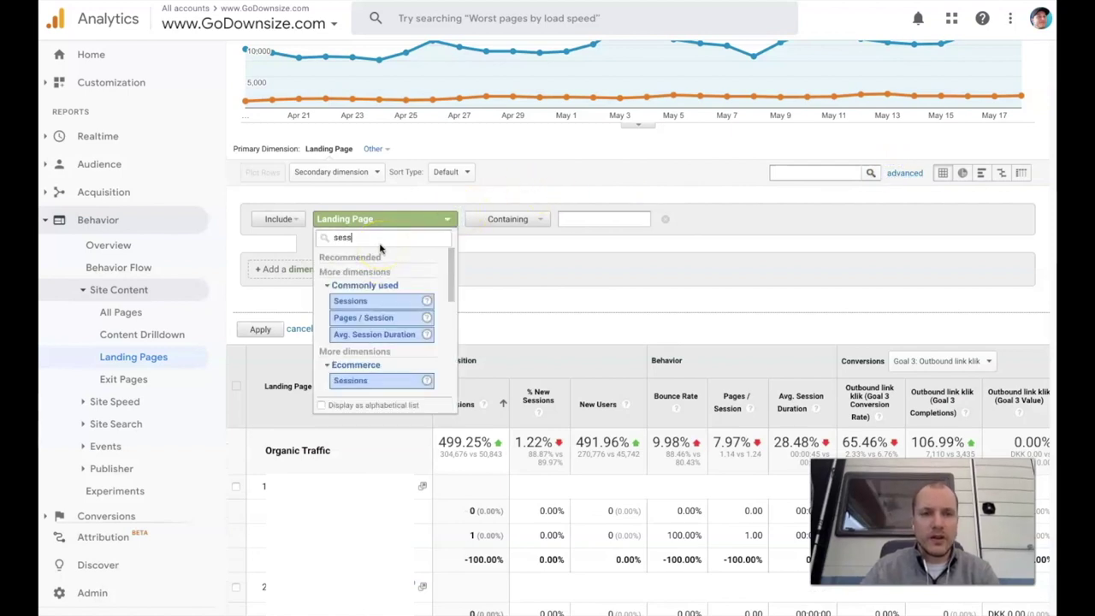
left_click(351, 300)
left_click(583, 217)
type("100")
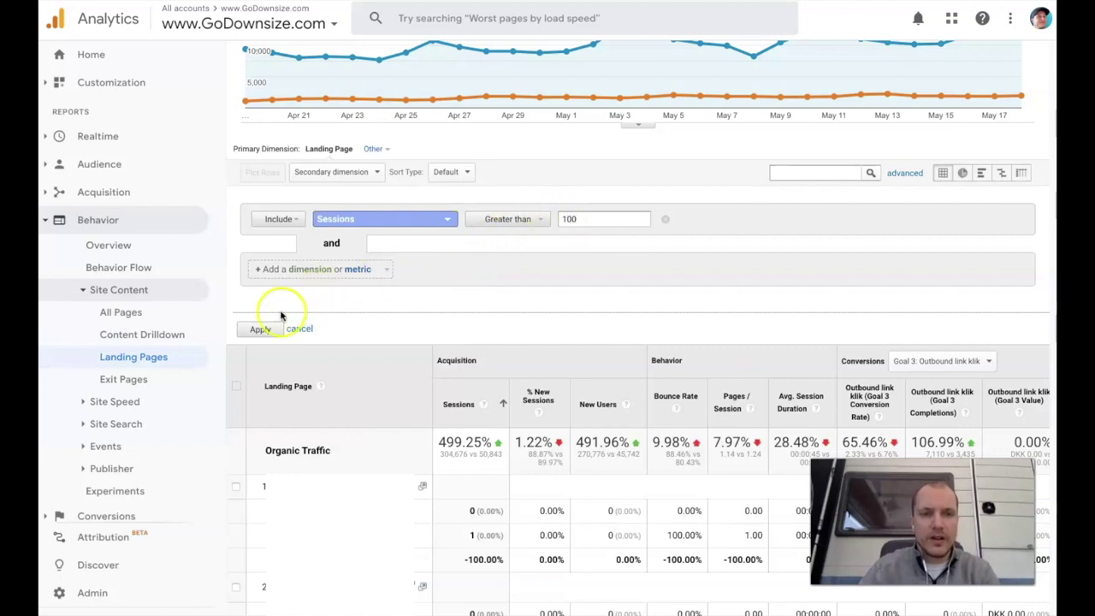
left_click(259, 329)
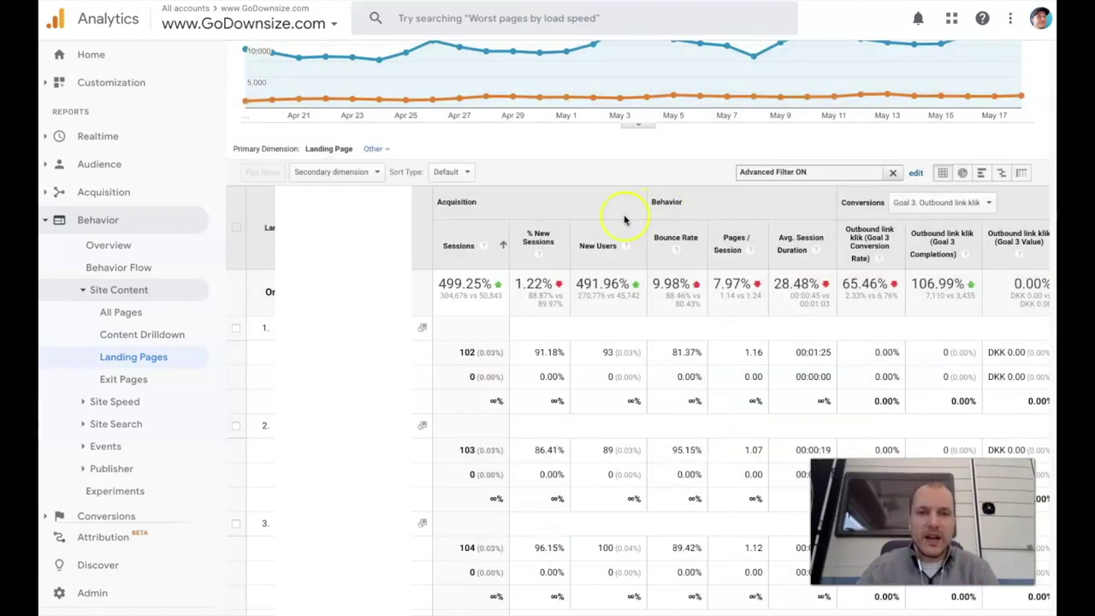
left_click(458, 248)
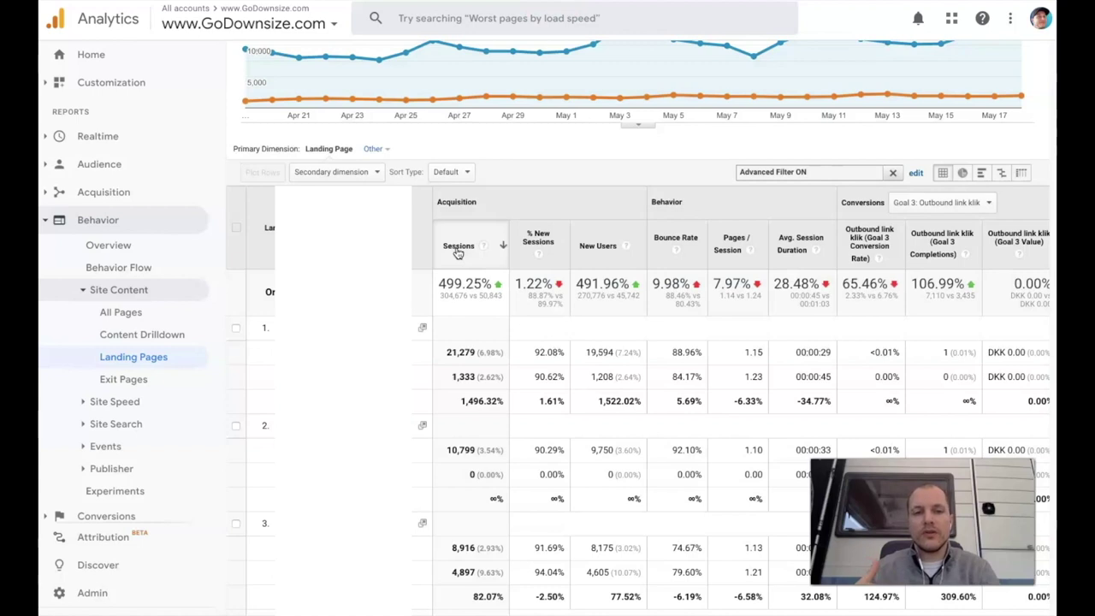
left_click(458, 247)
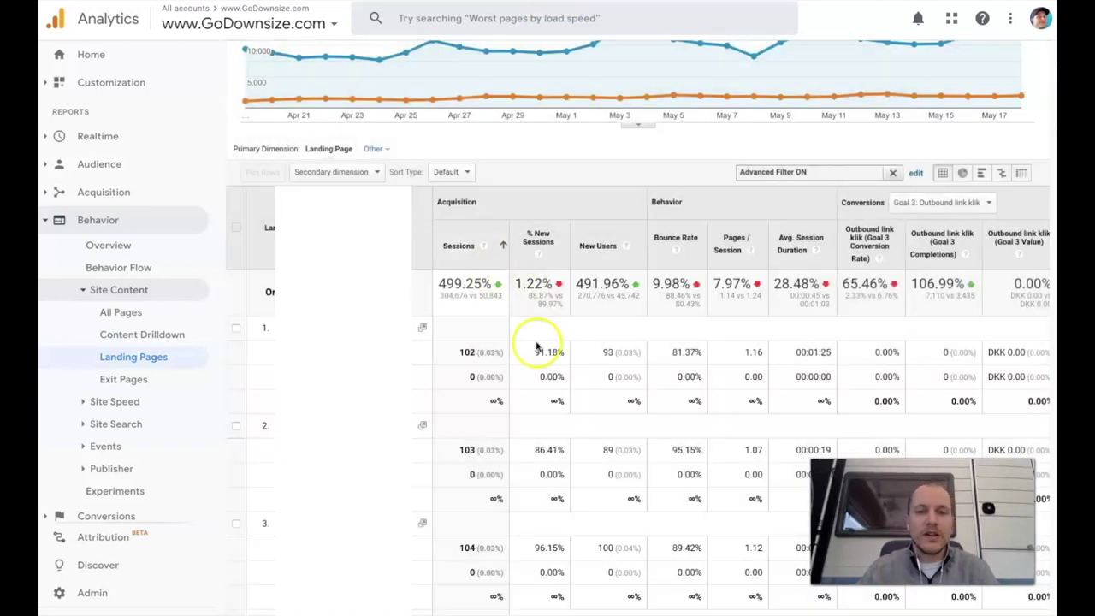
scroll(503, 380, "down", 5)
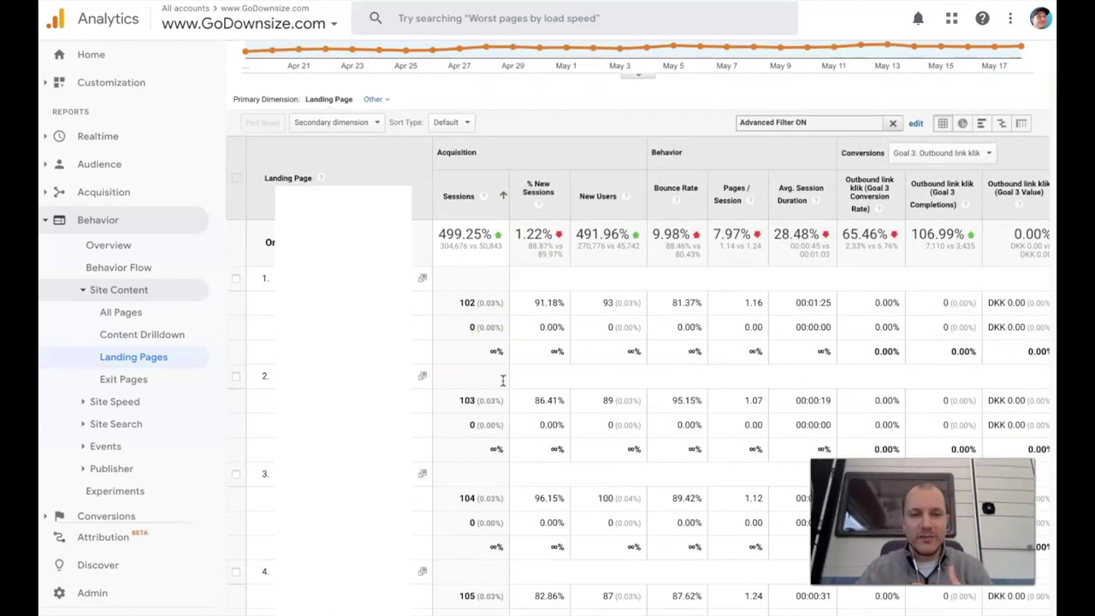
scroll(503, 379, "down", 6)
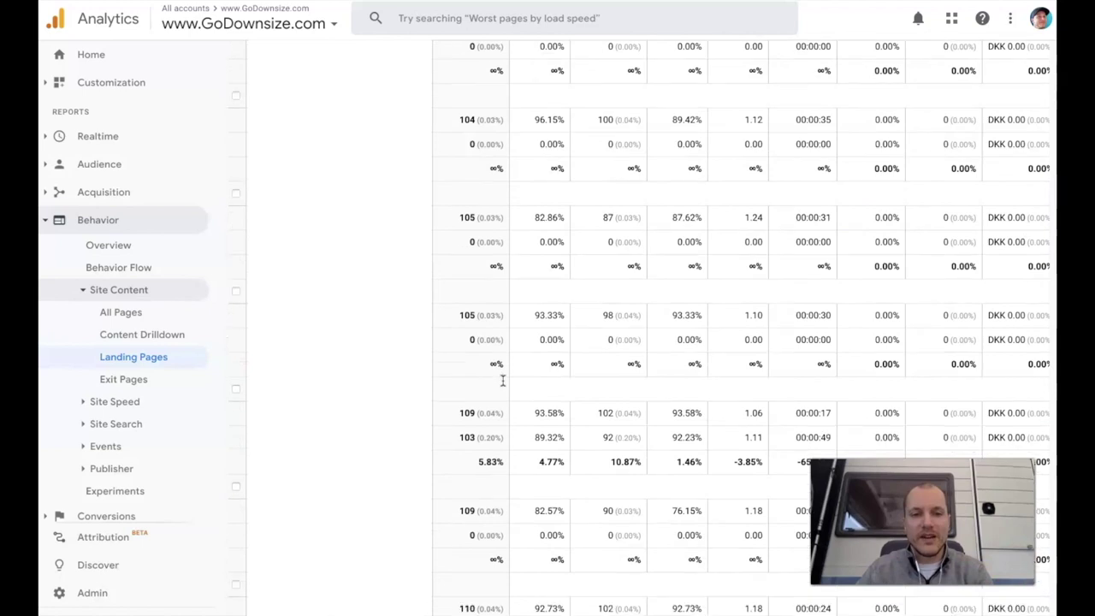
scroll(503, 379, "down", 1)
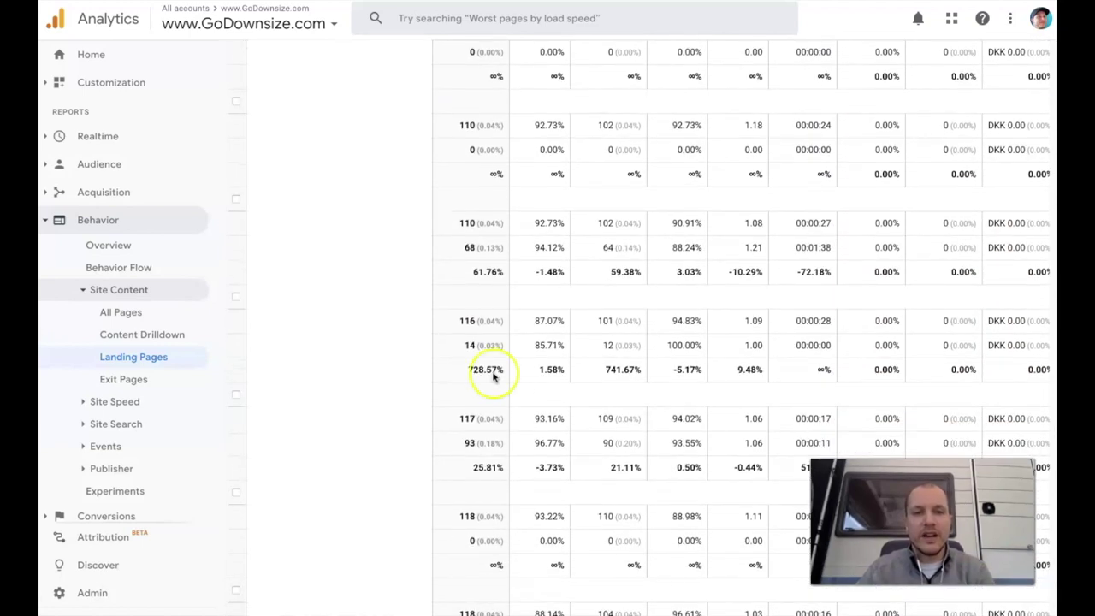
scroll(494, 346, "down", 10)
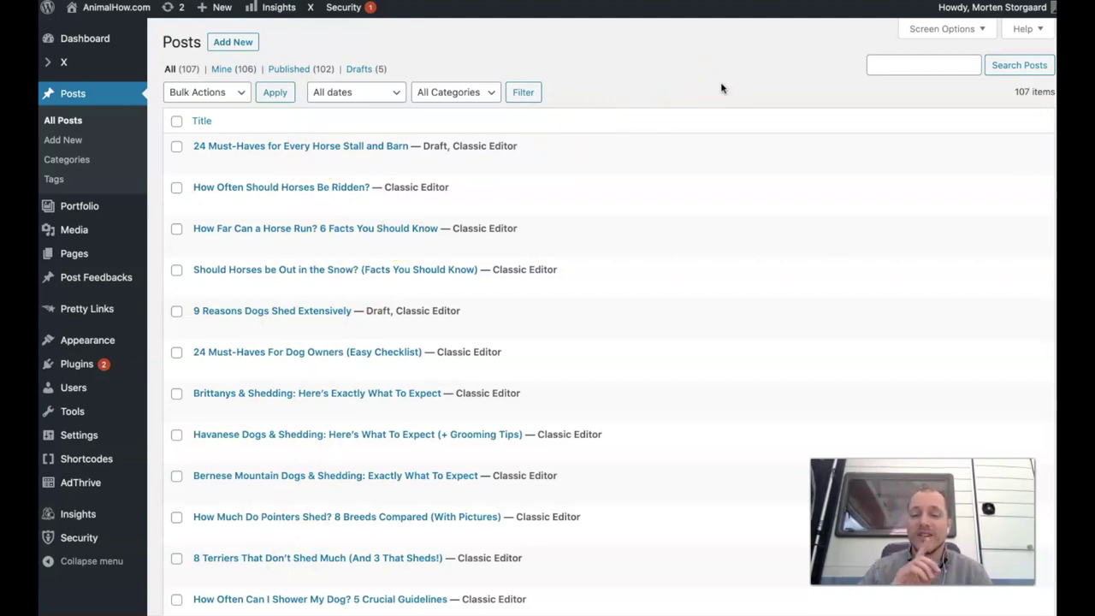
left_click(944, 32)
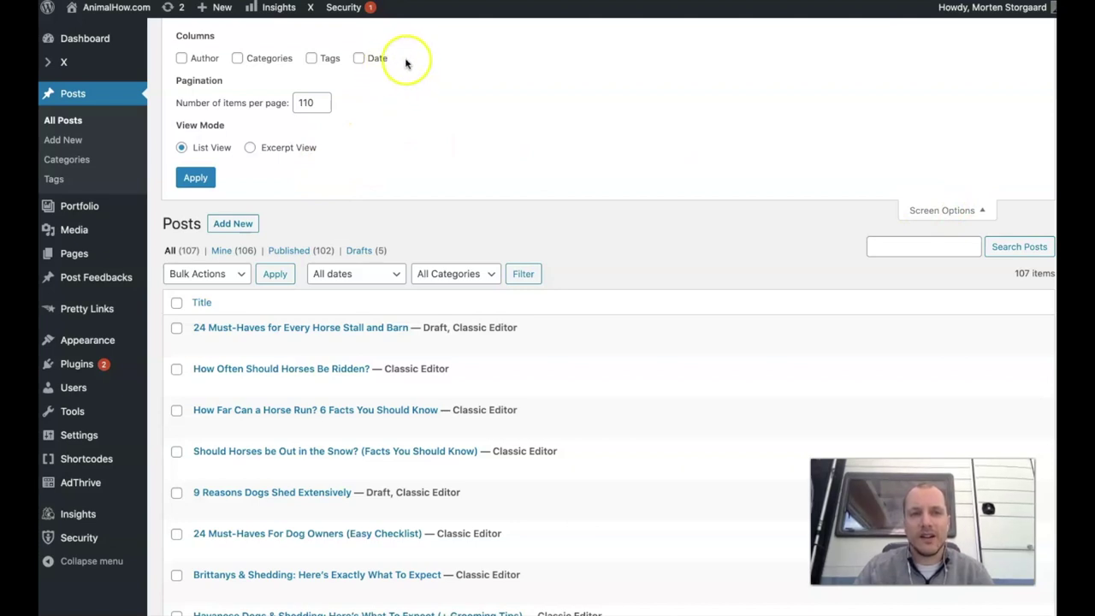
left_click(941, 210)
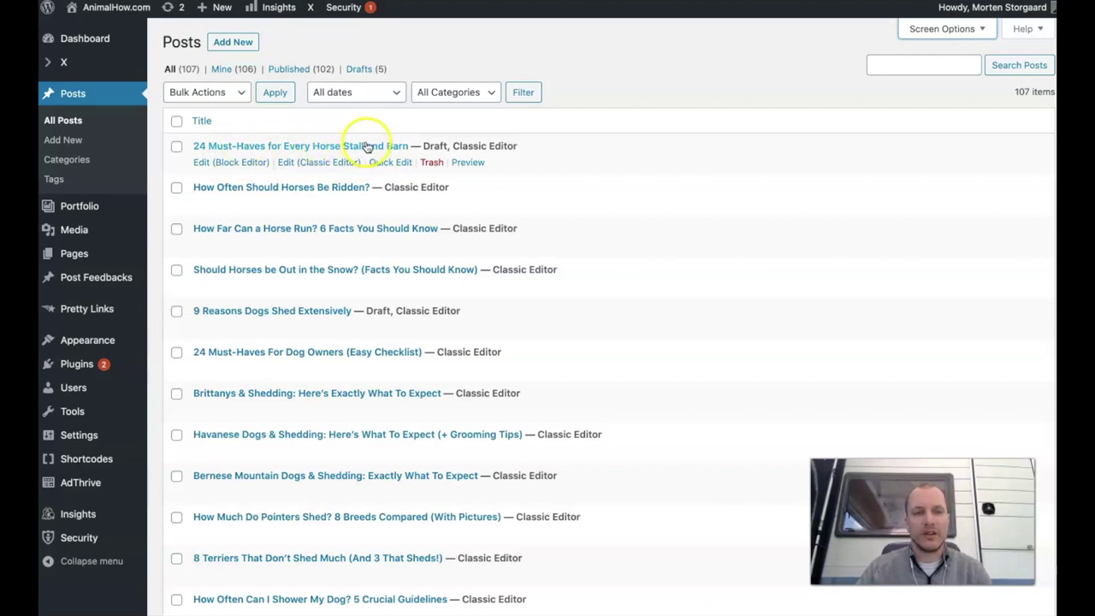
scroll(359, 345, "down", 3)
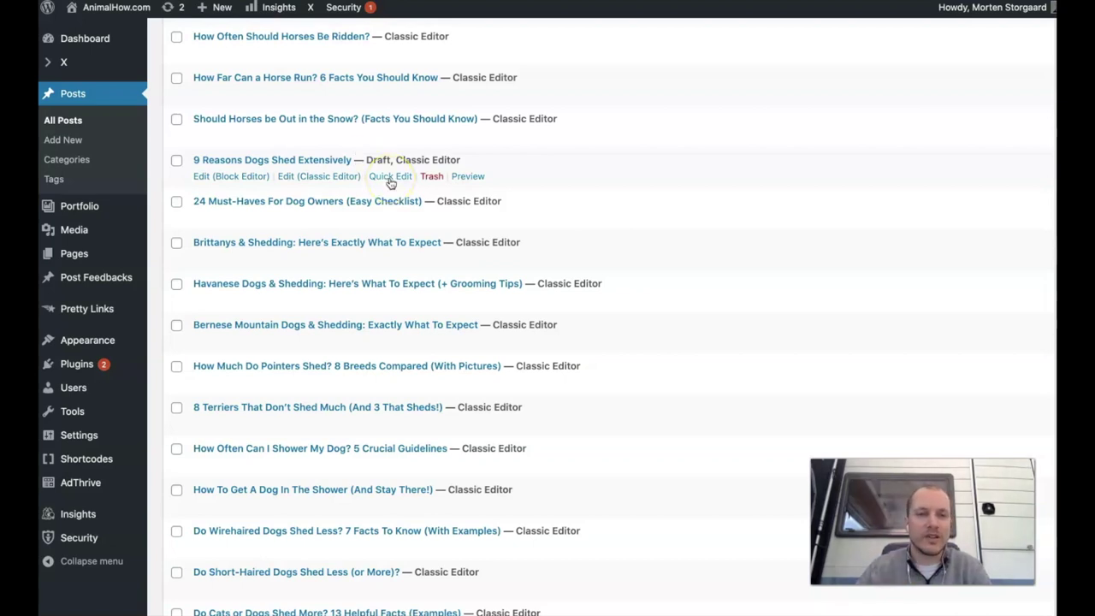
scroll(466, 263, "down", 5)
scroll(466, 263, "down", 3)
scroll(511, 509, "down", 3)
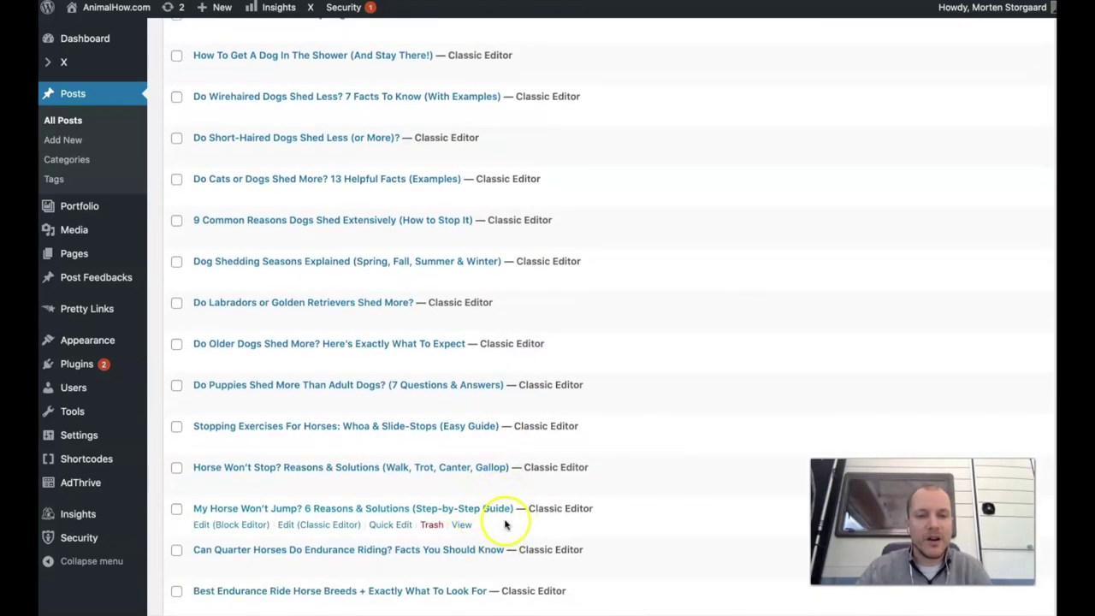
scroll(512, 502, "down", 15)
scroll(511, 502, "down", 3)
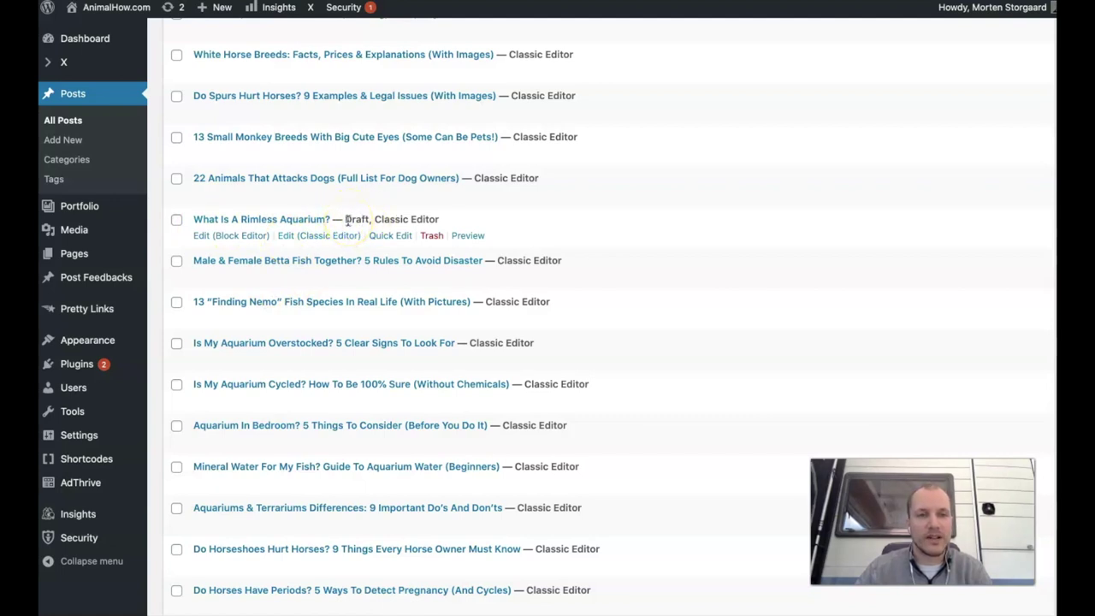
scroll(369, 354, "down", 1)
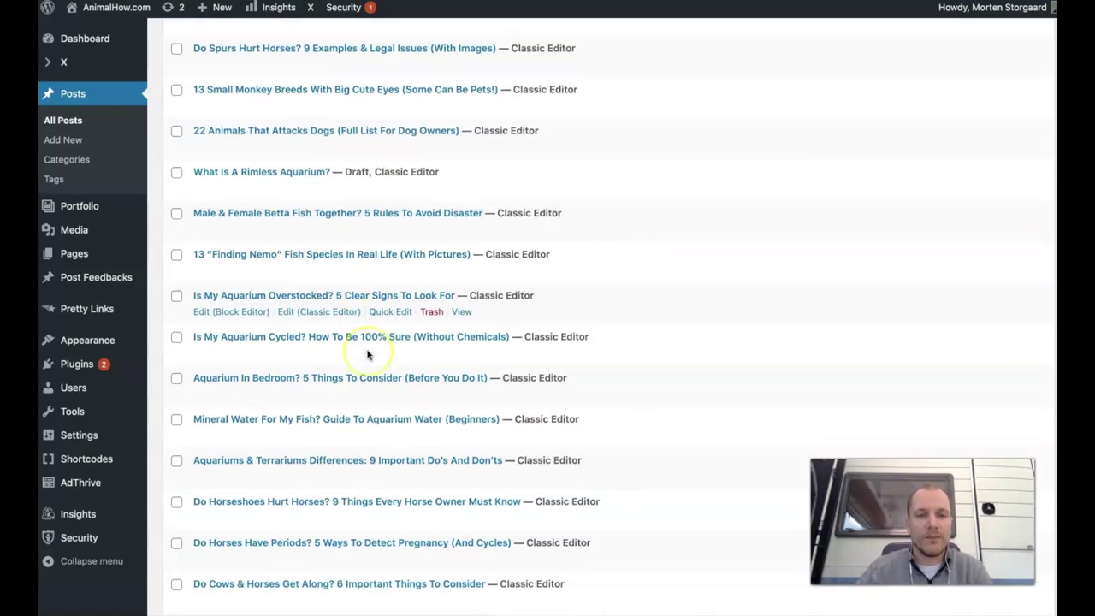